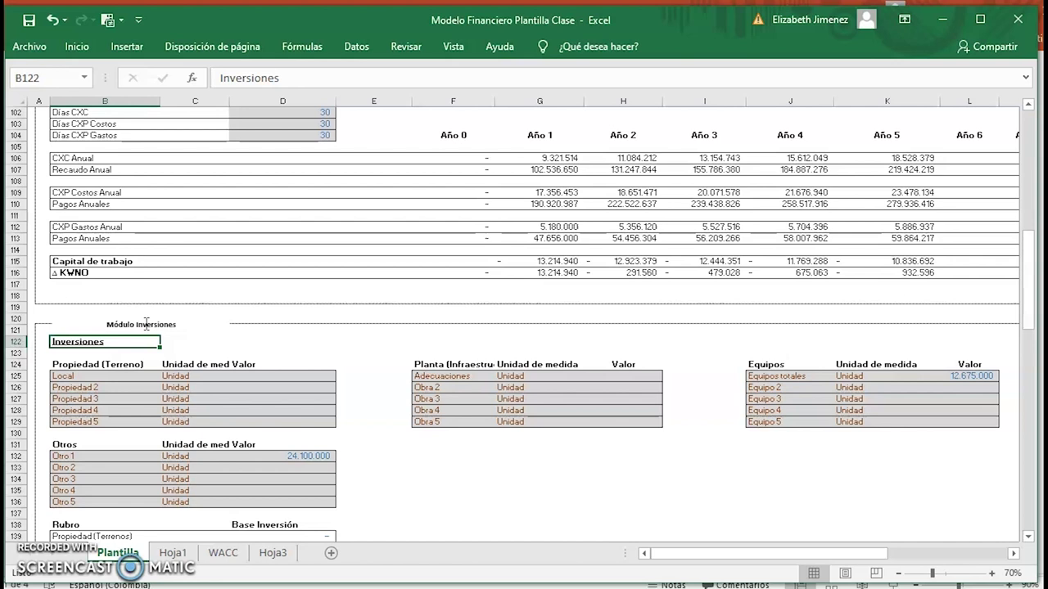
Review the value cells of the Propiedad, Planta, Equipos and Otros tables in the Inversiones module.
click(355, 456)
key(Down)
key(Down)
key(Down)
key(Down)
key(Down)
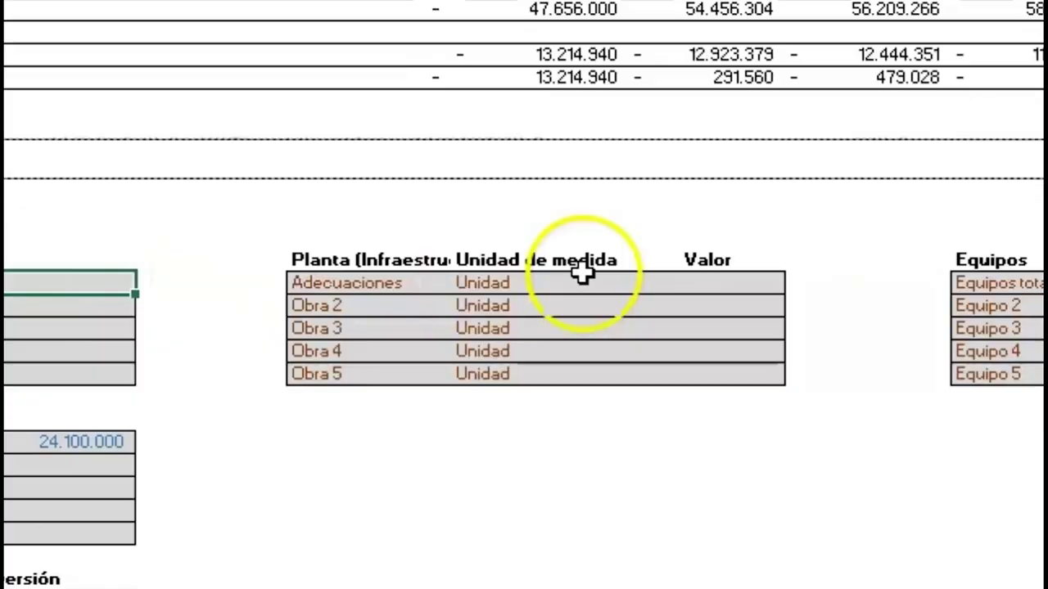
click(456, 371)
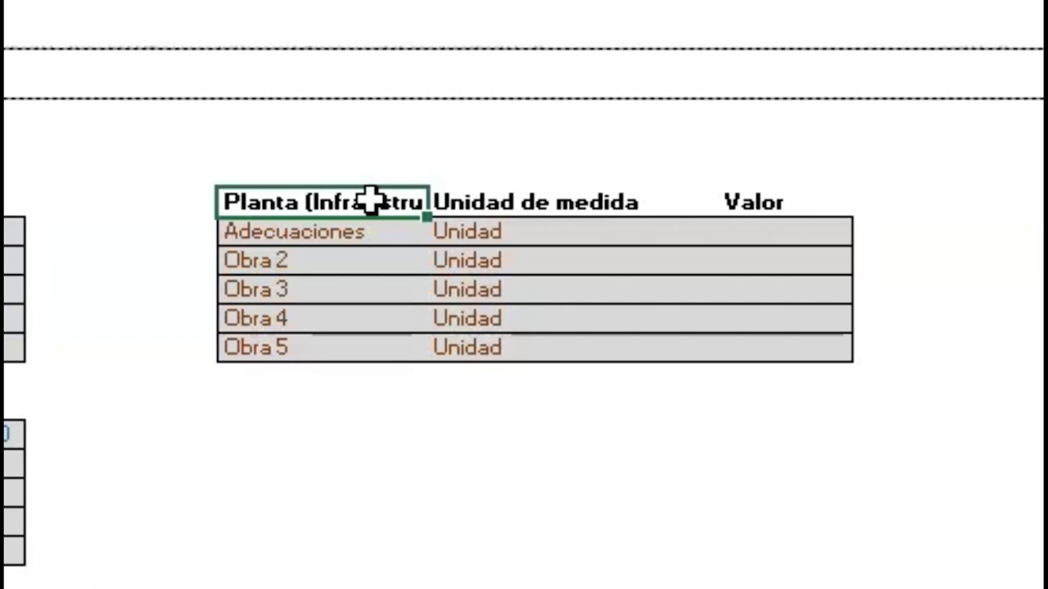
click(808, 238)
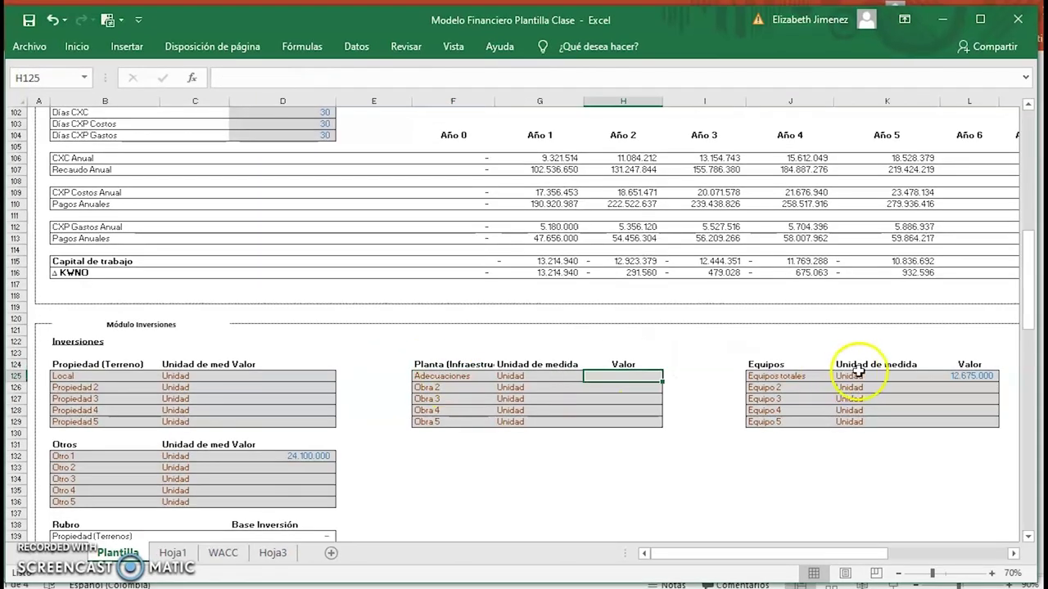
click(803, 362)
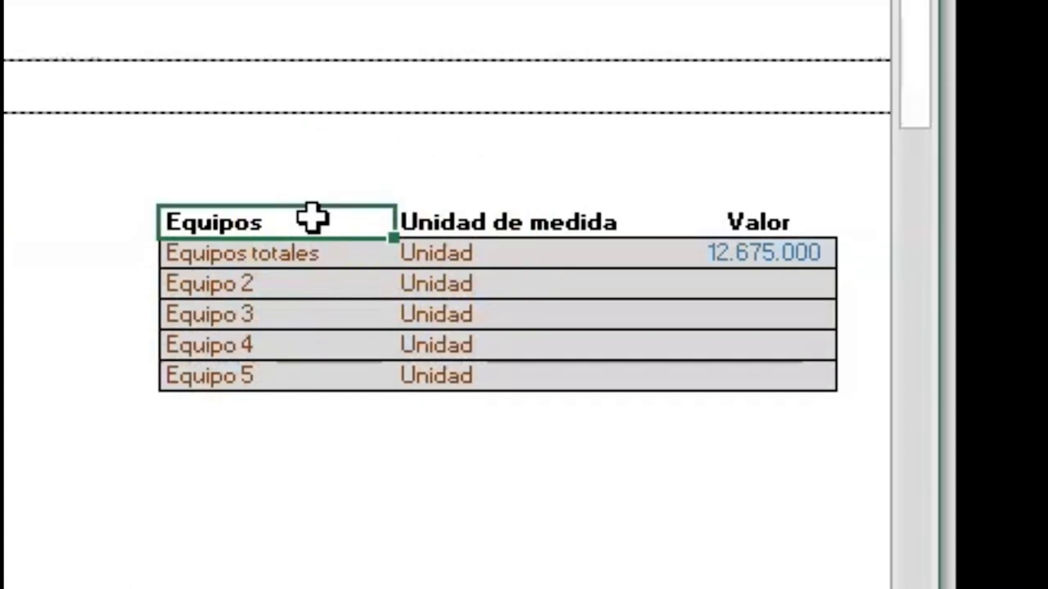
click(750, 250)
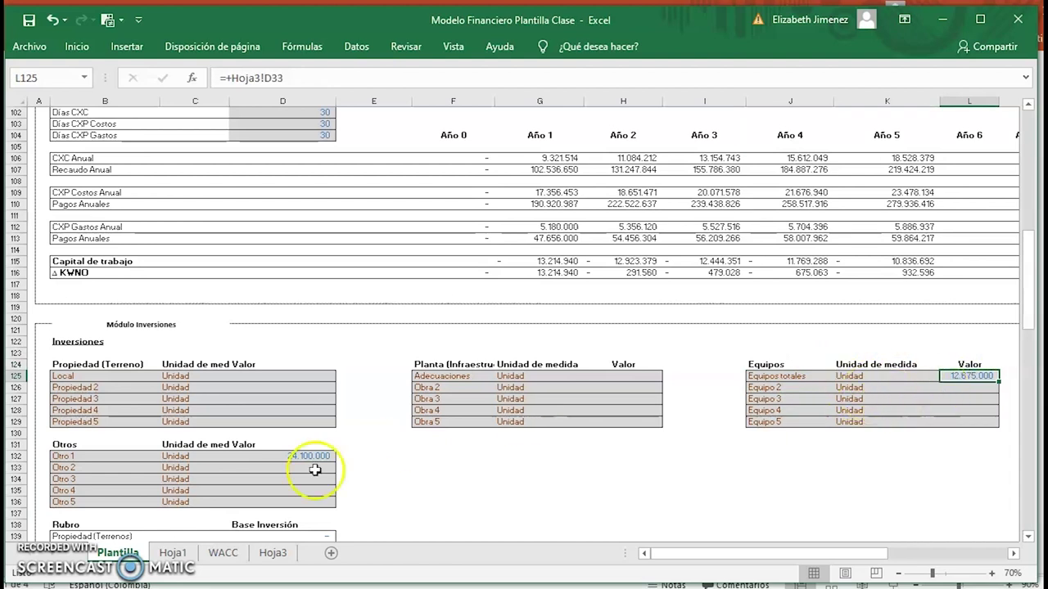
click(190, 458)
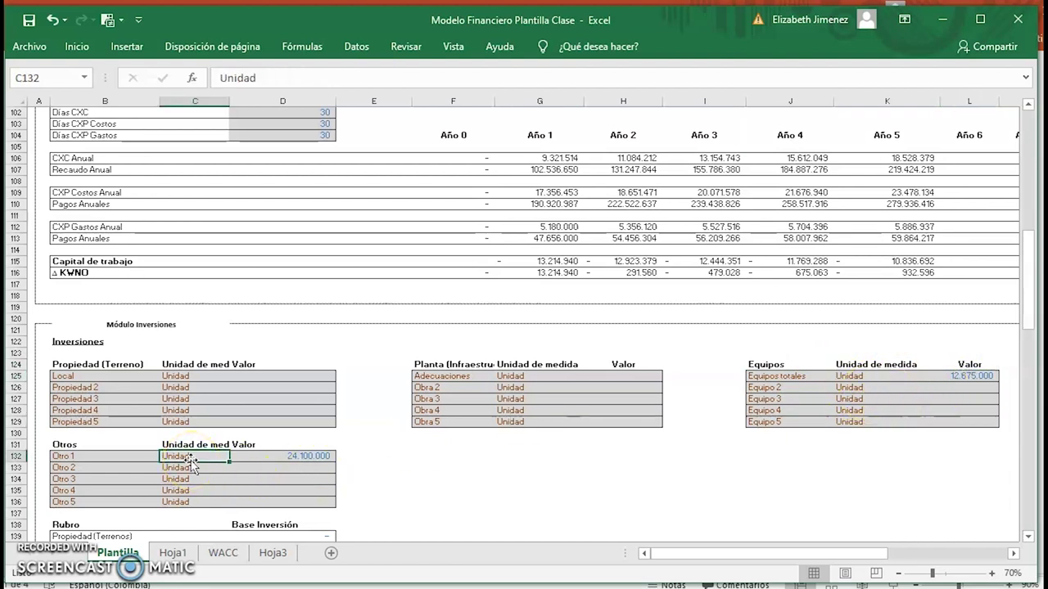
Go through the Otros investment values and the Base Inversión summary by Rubro down to the Depreciaciones section.
click(276, 464)
key(Down)
key(Down)
key(Down)
key(Down)
key(Down)
key(Down)
key(Down)
key(Down)
key(Down)
key(Down)
key(Down)
key(Down)
key(Down)
key(Down)
key(Down)
Check the Criterios de depreciación cells for Planta, Equipos and Otros.
key(Down)
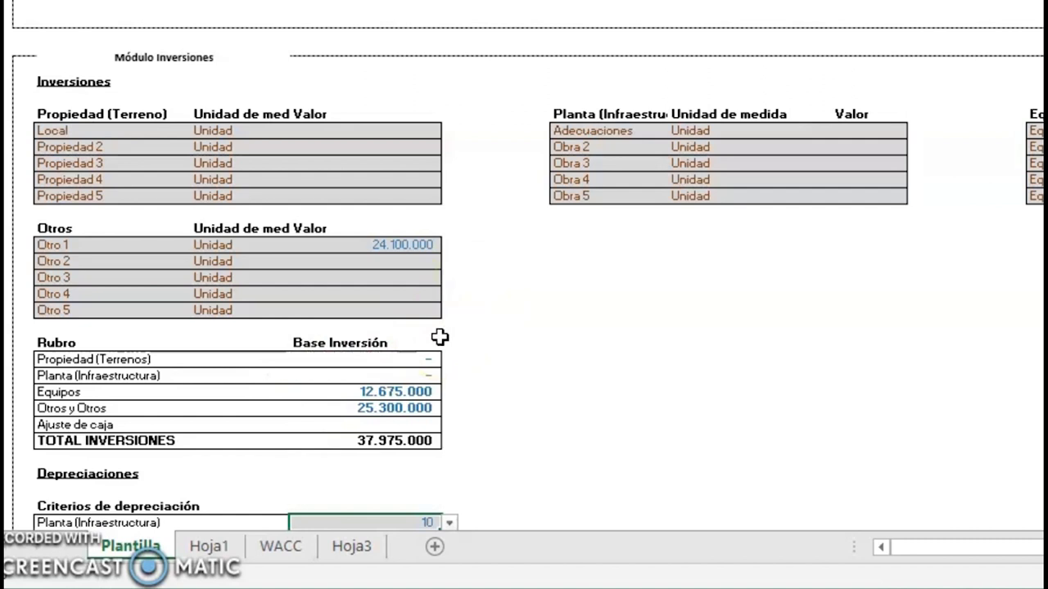
key(Down)
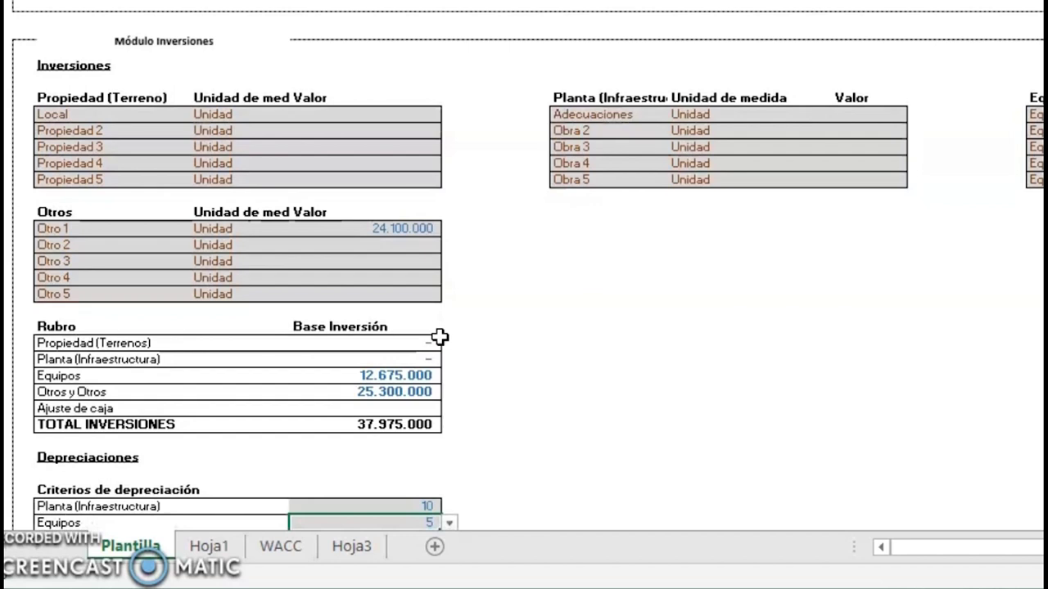
key(Down)
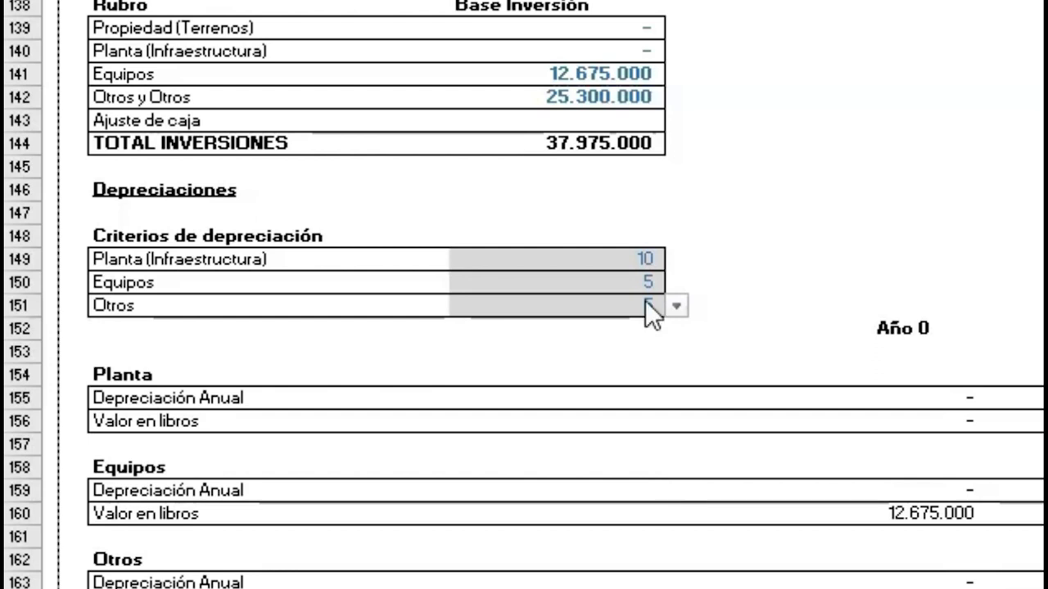
drag(575, 304, 587, 262)
key(Return)
click(587, 262)
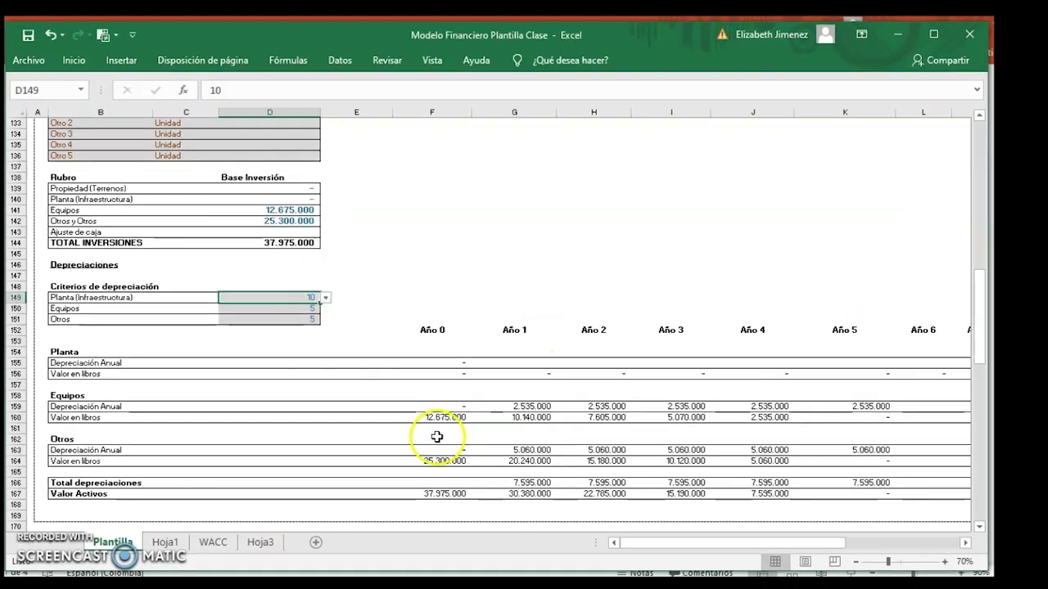
Inspect the Año 0 book values of Equipos and Otros in the depreciation schedule.
click(434, 472)
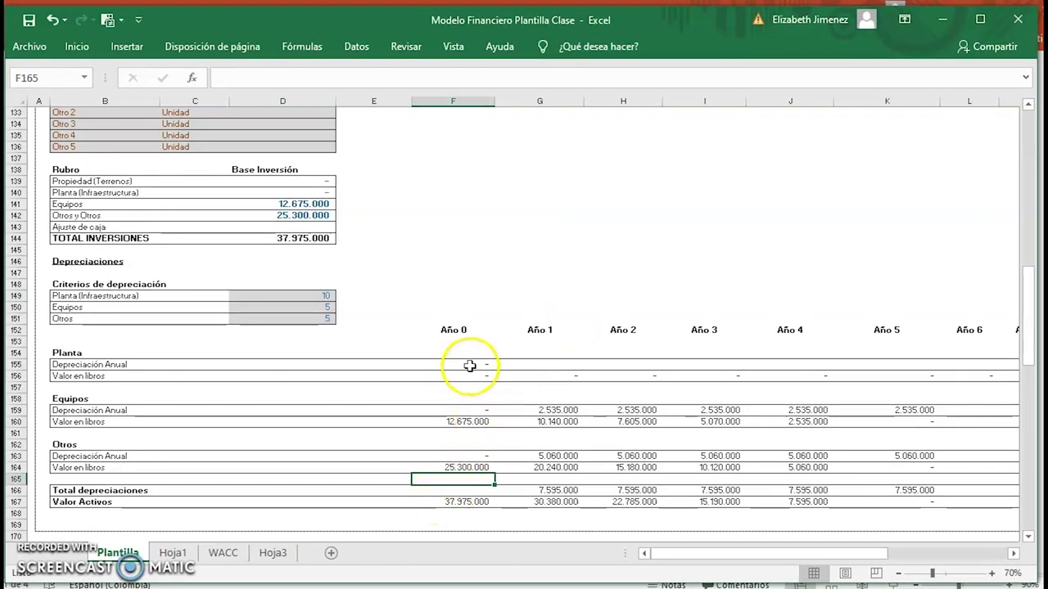
click(469, 344)
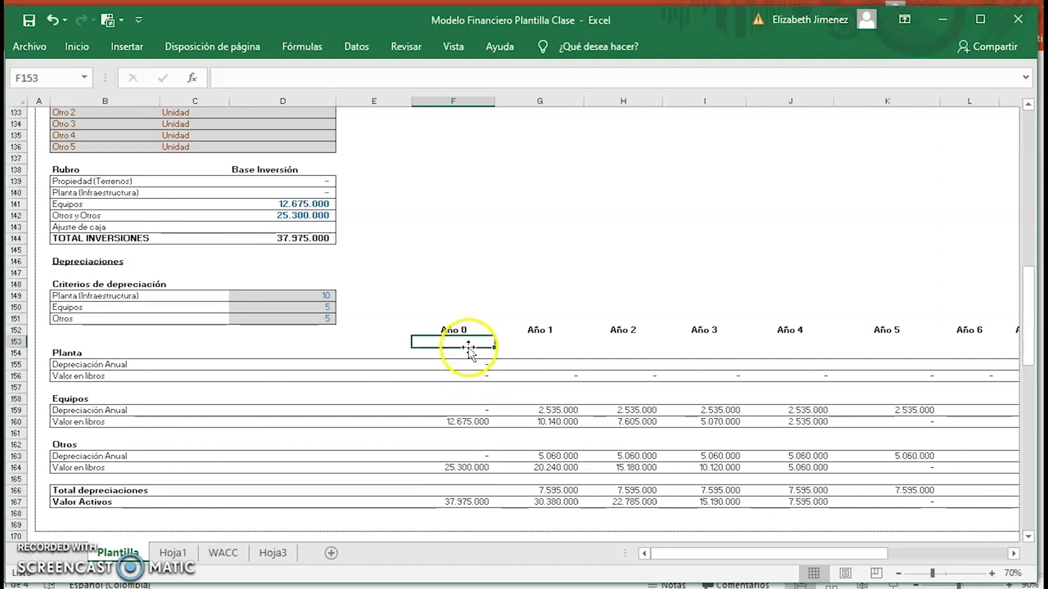
click(456, 422)
click(456, 465)
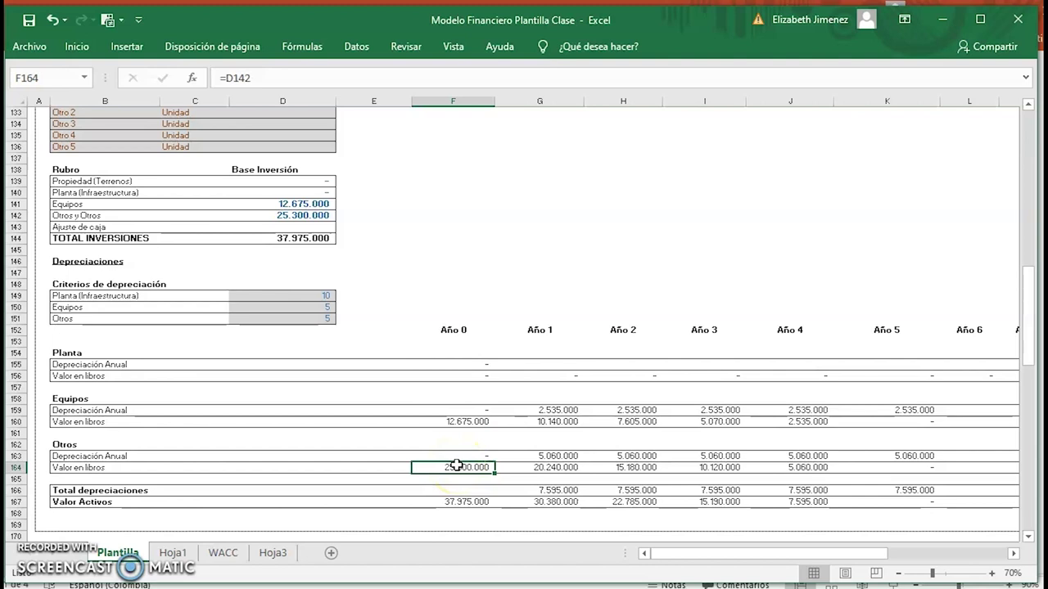
Examine the Equipos annual depreciation formula for Año 1 and the book value formulas through Año 5.
click(556, 411)
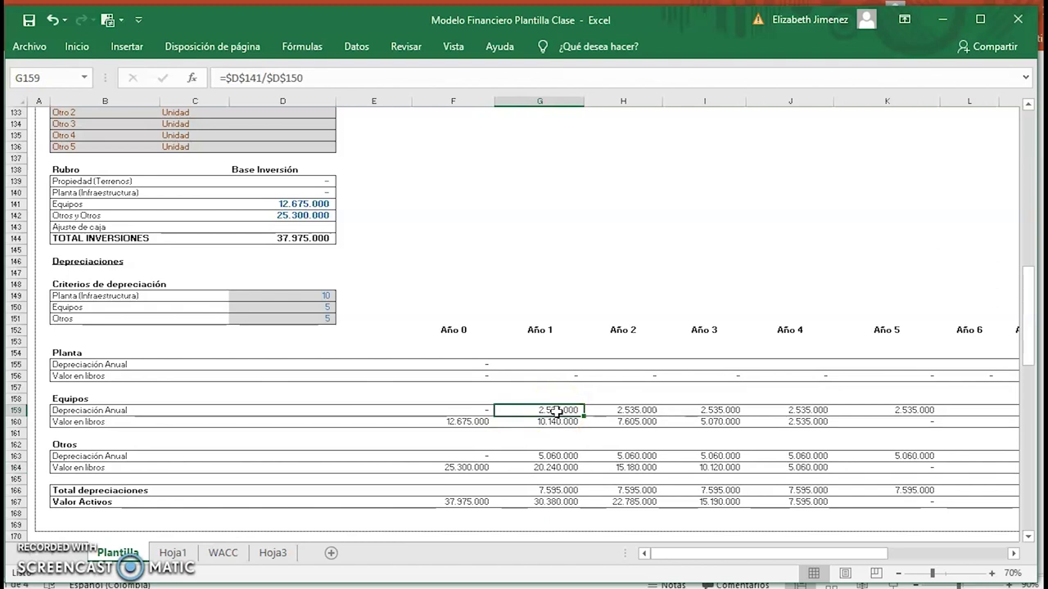
key(Down)
key(Down)
click(612, 431)
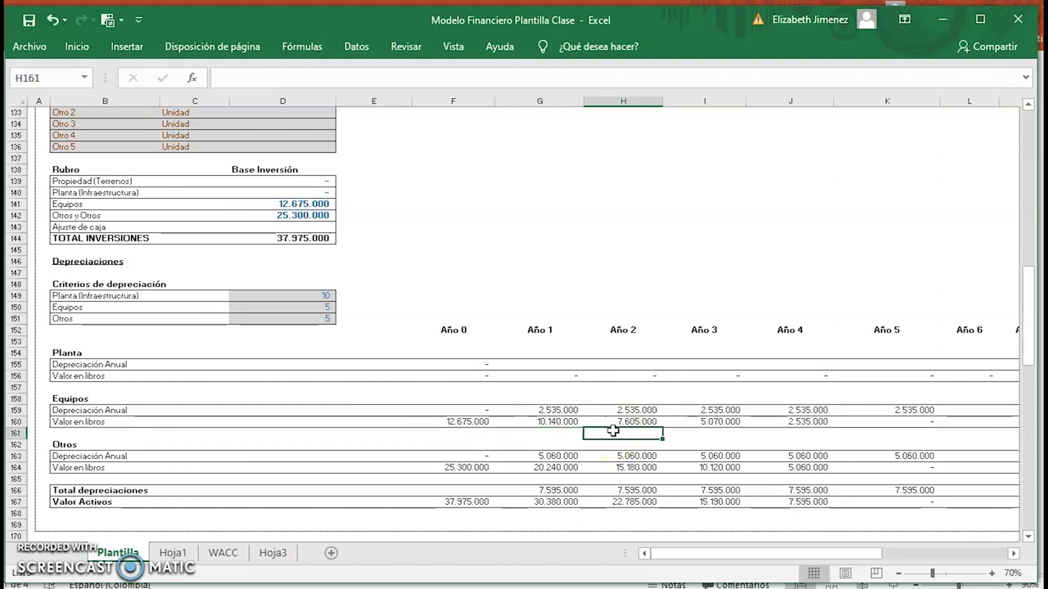
key(Up)
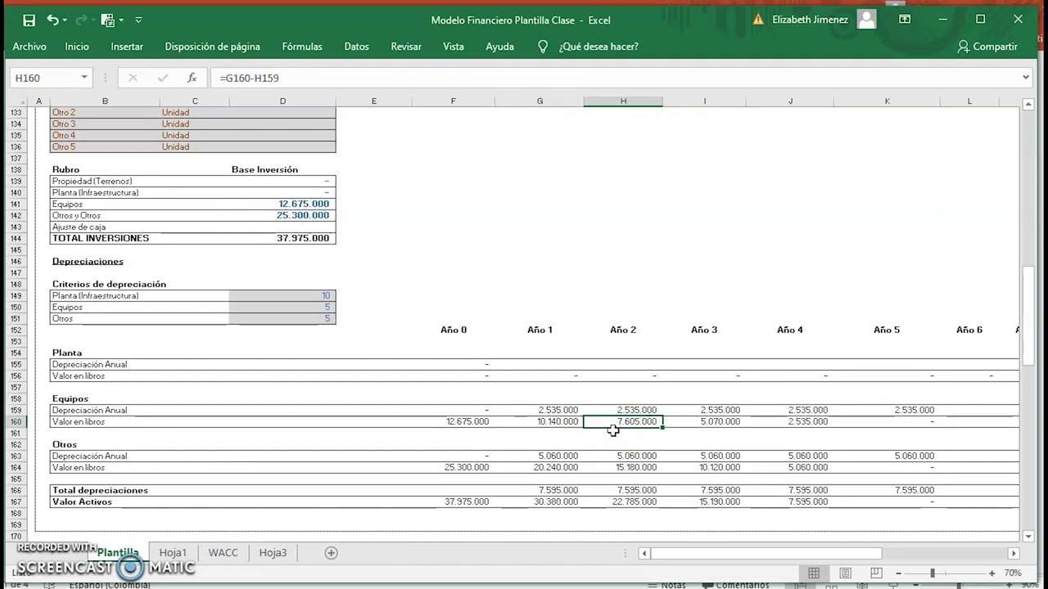
key(Right)
key(Right)
key(Right)
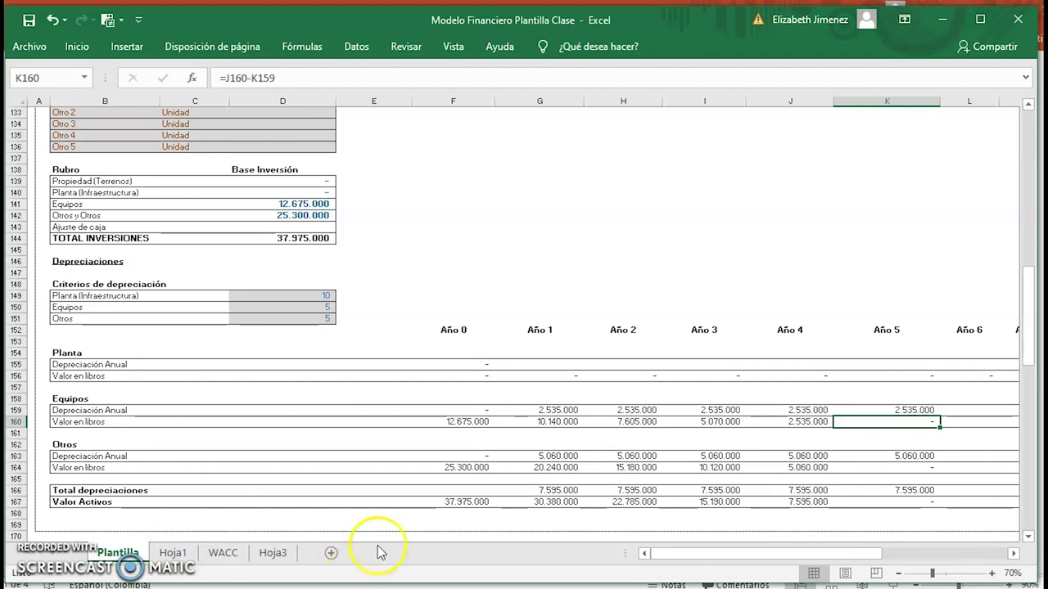
Inspect which cells the Año 1 formulas for Total depreciaciones and Valor Activos add up, leaving both formulas as they are.
click(540, 490)
text(=G155+G159+G163)
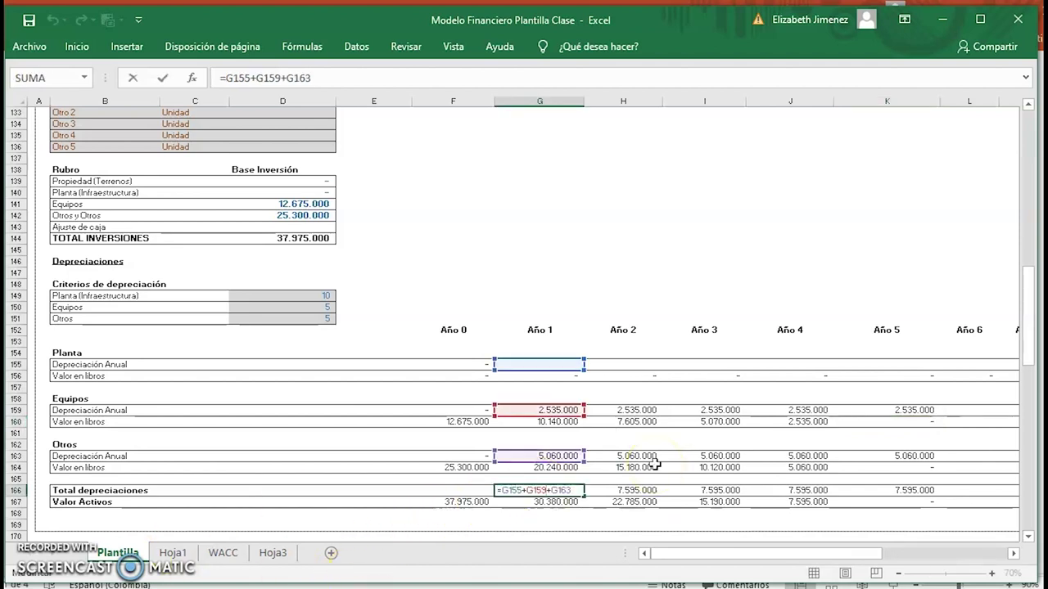
key(Return)
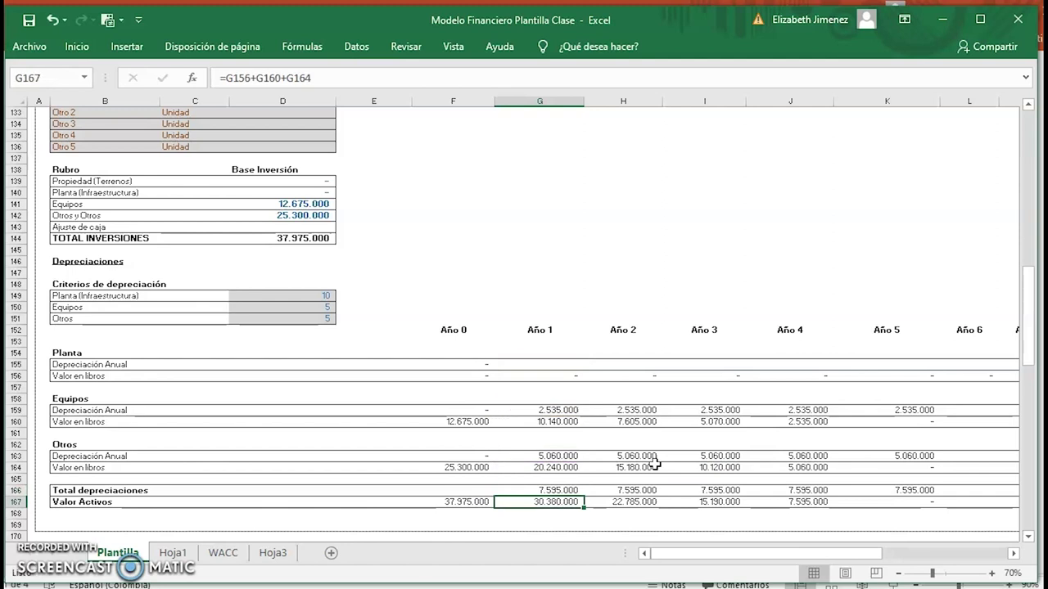
double_click(571, 502)
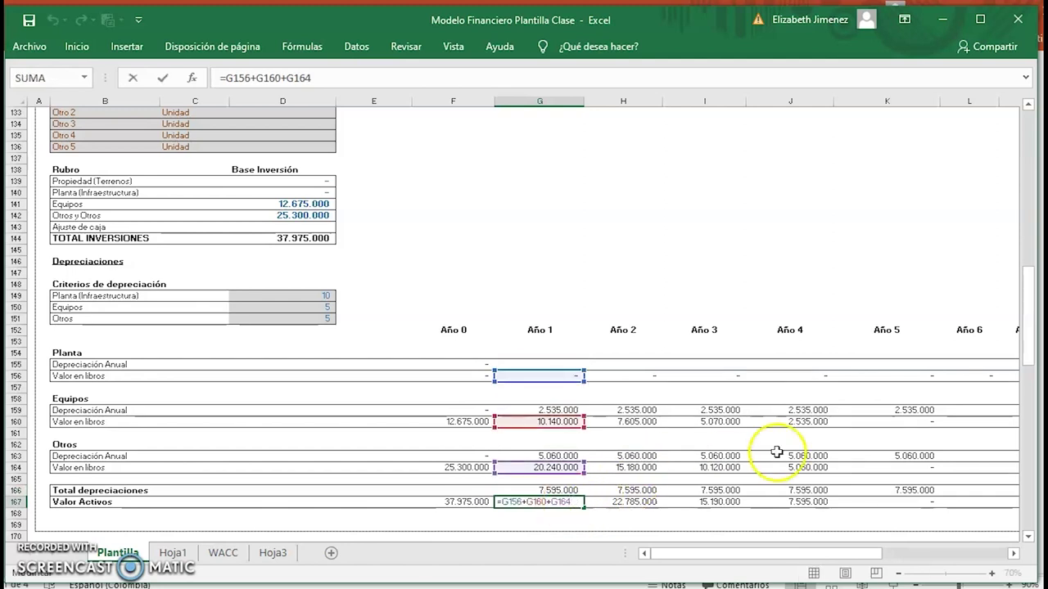
key(Return)
Go back to the Inversiones module's input tables above the depreciation schedule.
key(Down)
key(Down)
key(Down)
key(Down)
key(Down)
key(Page_Up)
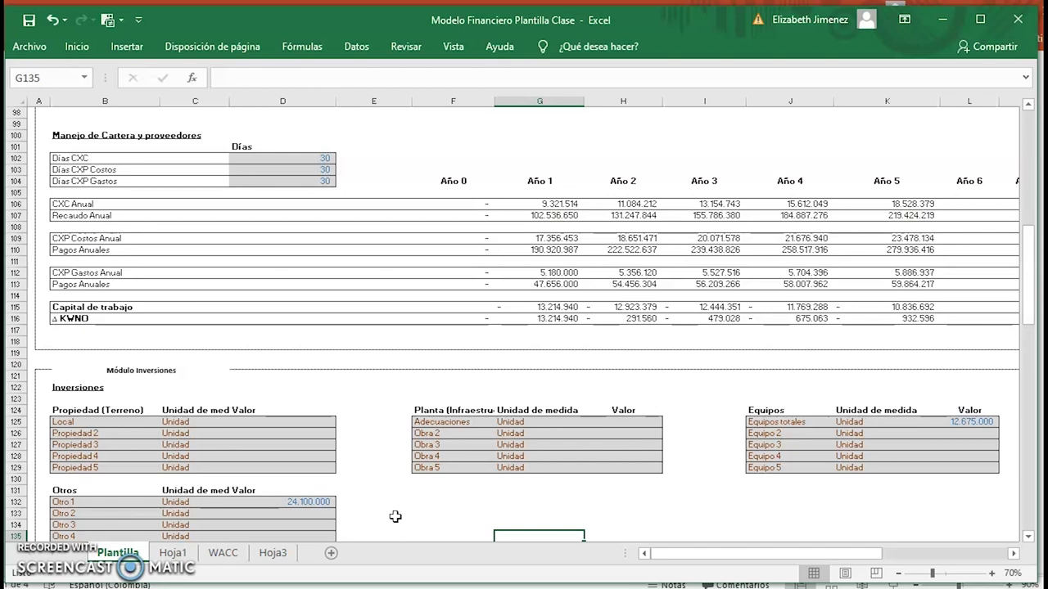